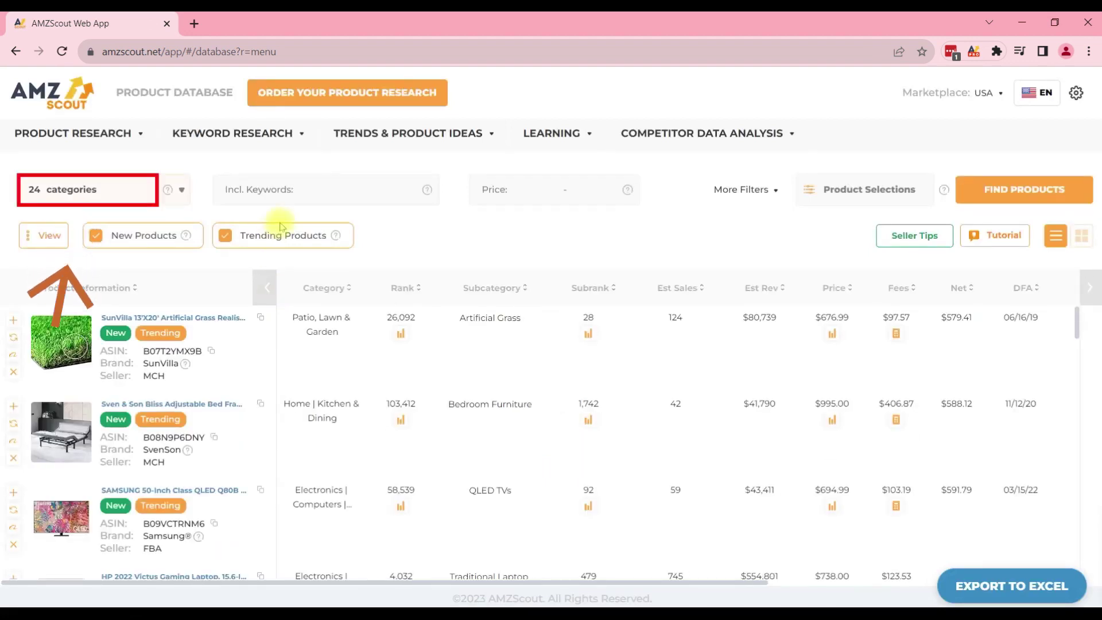
Filter products to five categories, price from 30, at most 100 reviews, 300+ sales, and search
click(179, 191)
click(147, 310)
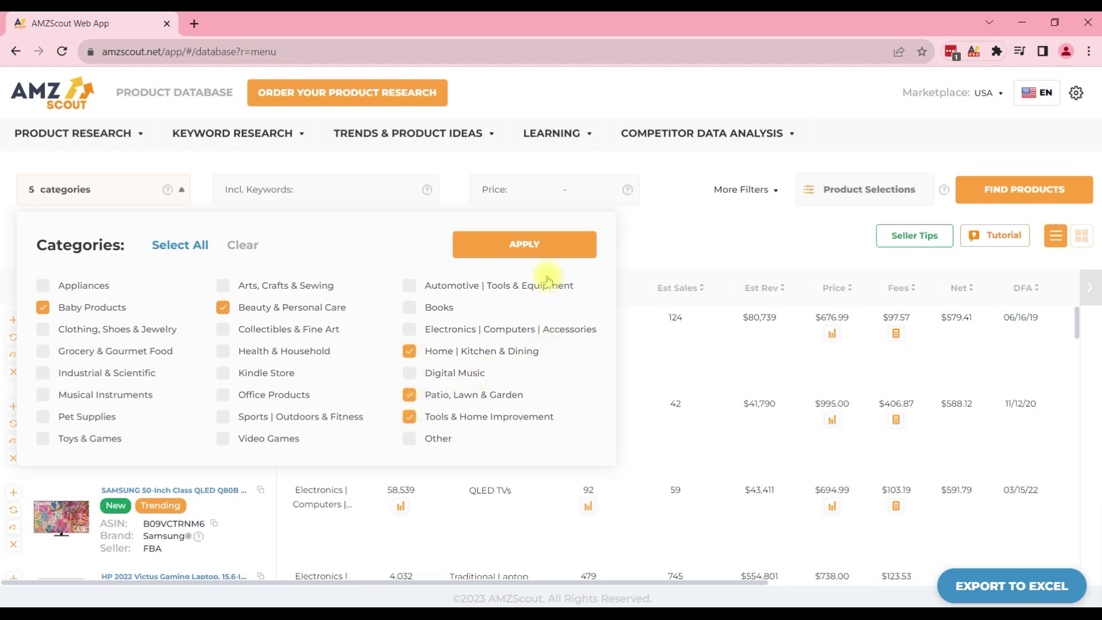
click(530, 248)
text(30)
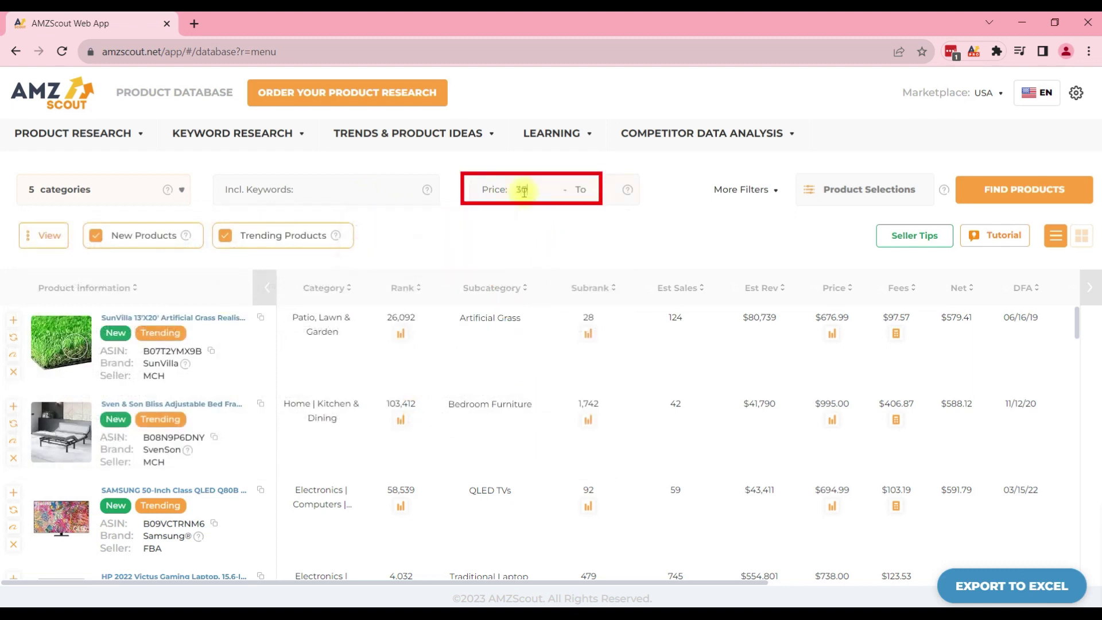
click(762, 191)
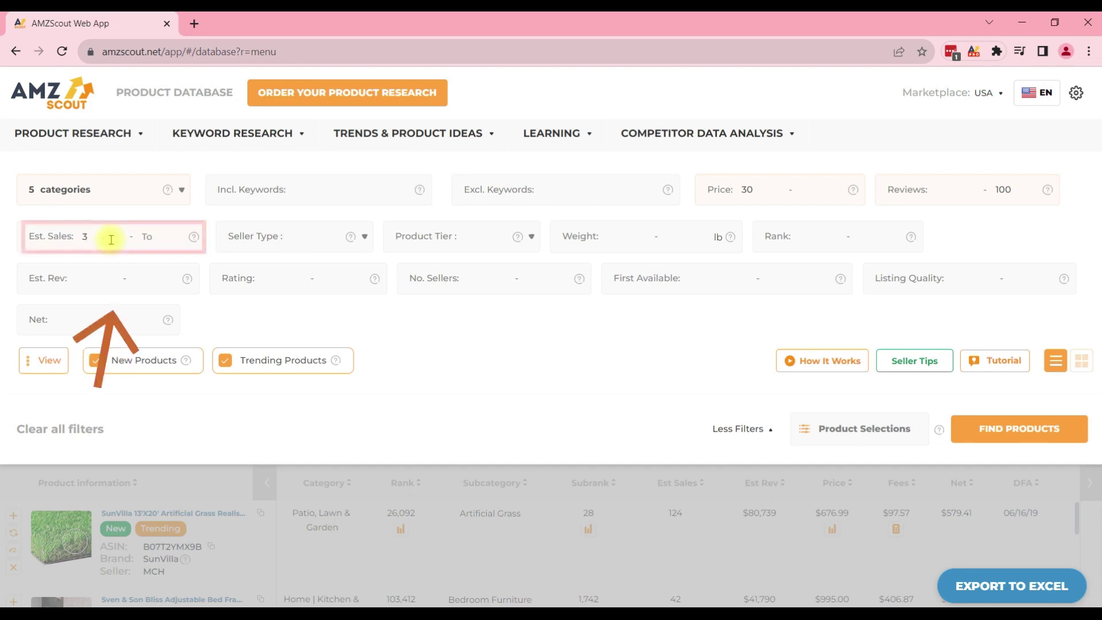
text(00)
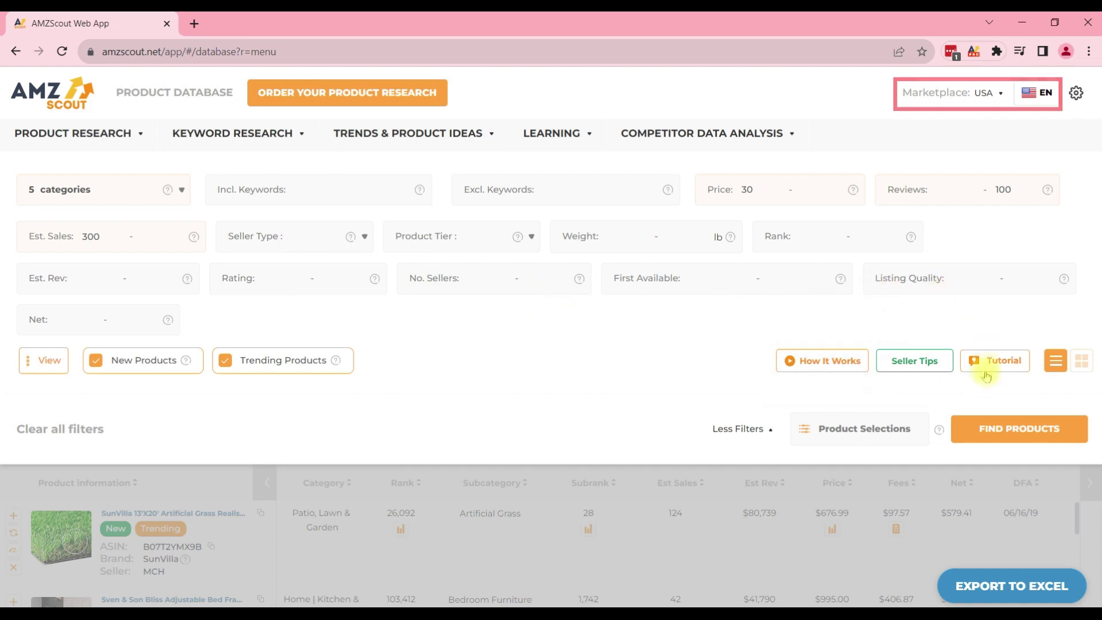
click(1005, 427)
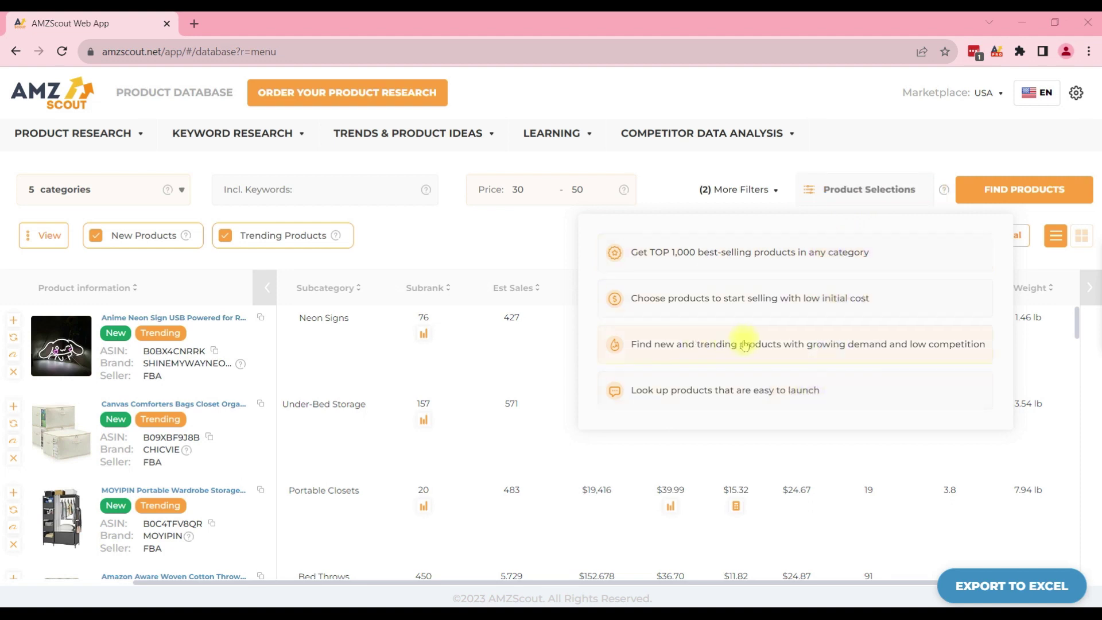
Apply the 'new and trending, growing demand, low competition' Product Selections preset
click(826, 352)
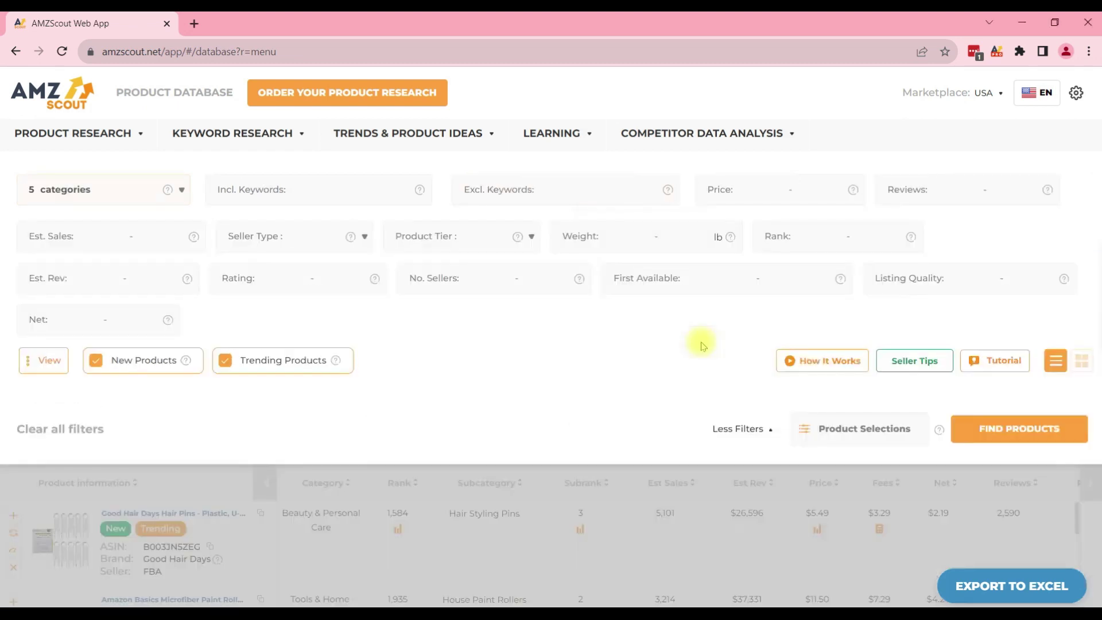
Run the product search using the new-and-trending low-competition preset criteria
click(1010, 427)
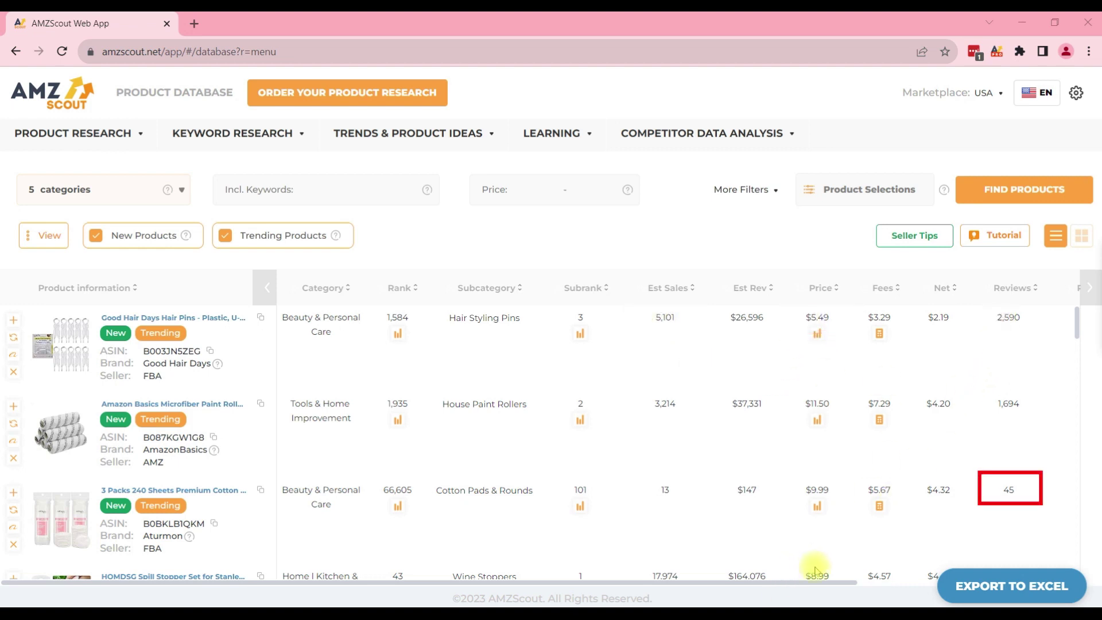
scroll(1009, 493, down, 3)
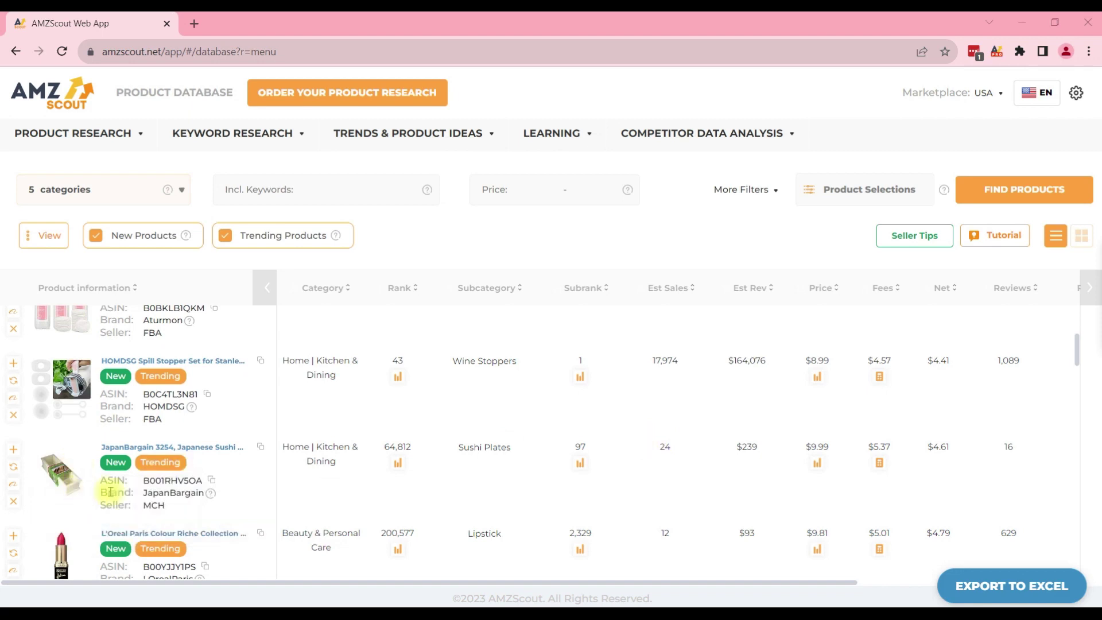
scroll(597, 468, down, 1)
scroll(755, 445, down, 2)
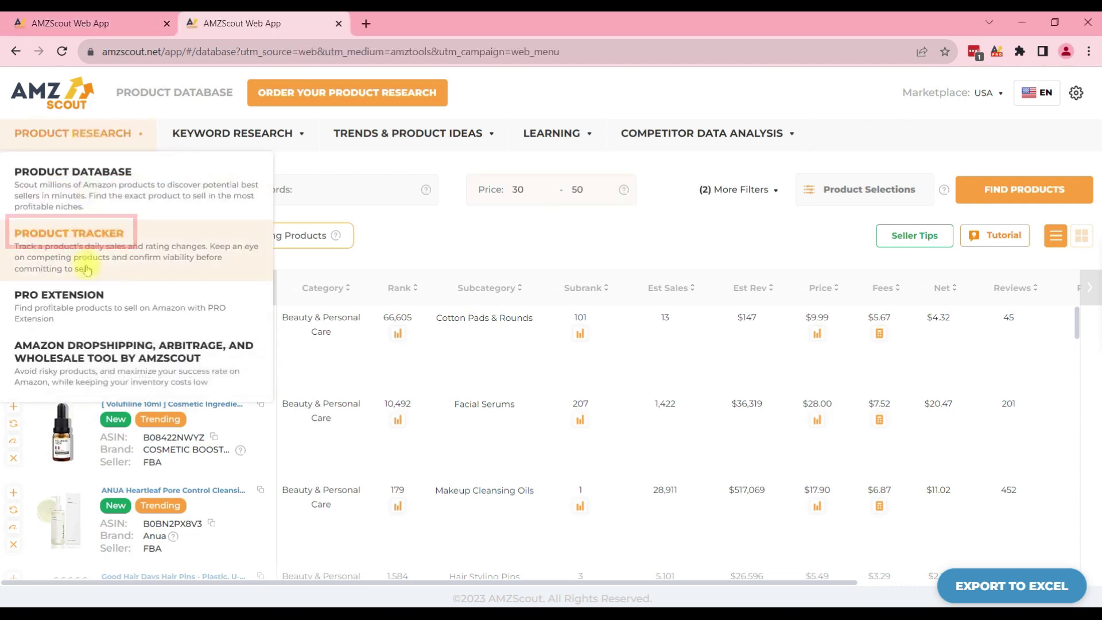
Check the four tracked products, then download the 'Amazon Report #August 2023' PDF
click(86, 269)
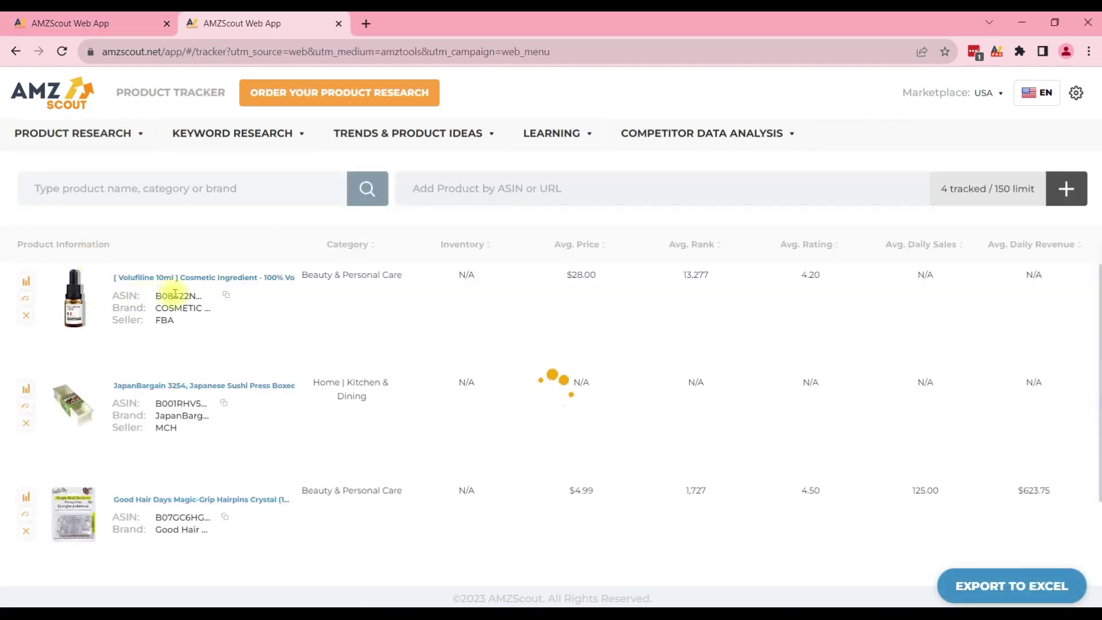
scroll(173, 293, down, 1)
scroll(173, 293, up, 1)
key(ctrl+Page_Up)
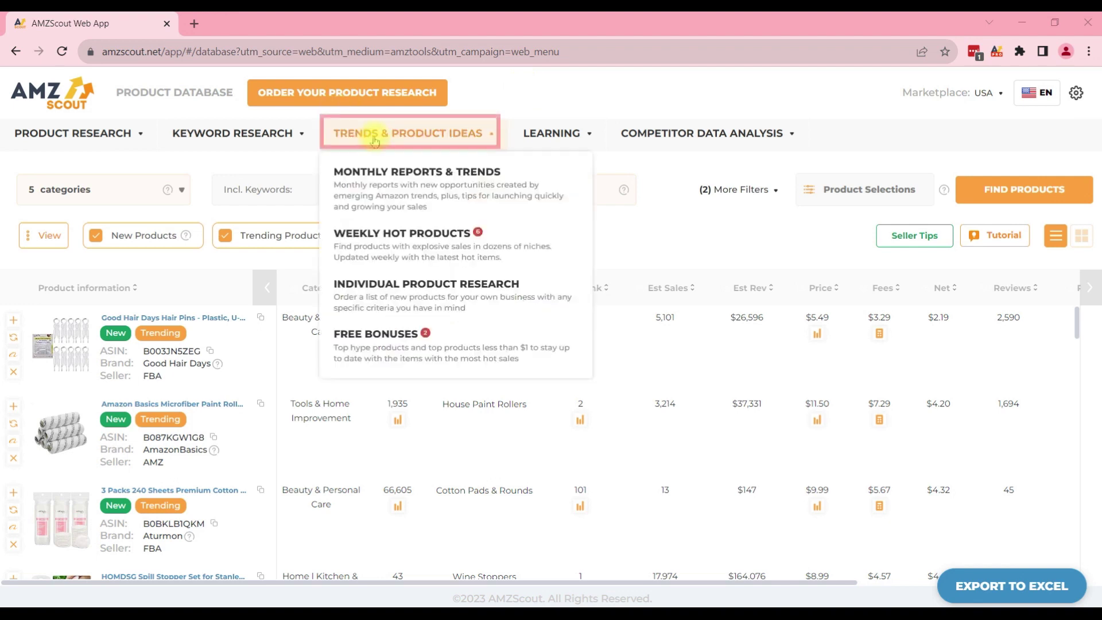
mouse_move(409, 133)
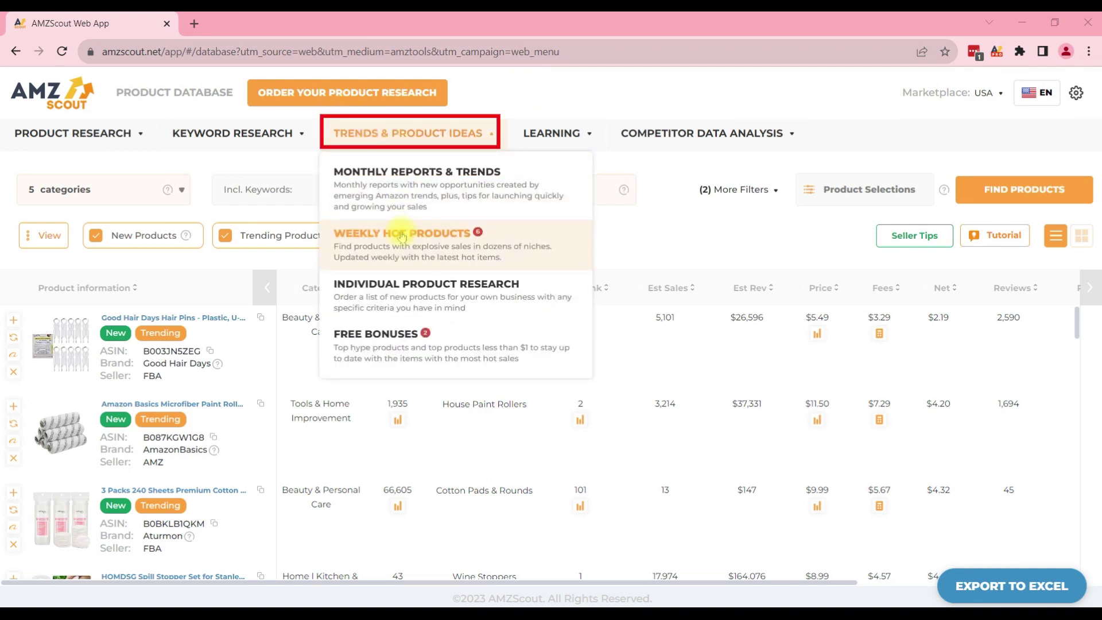
click(401, 186)
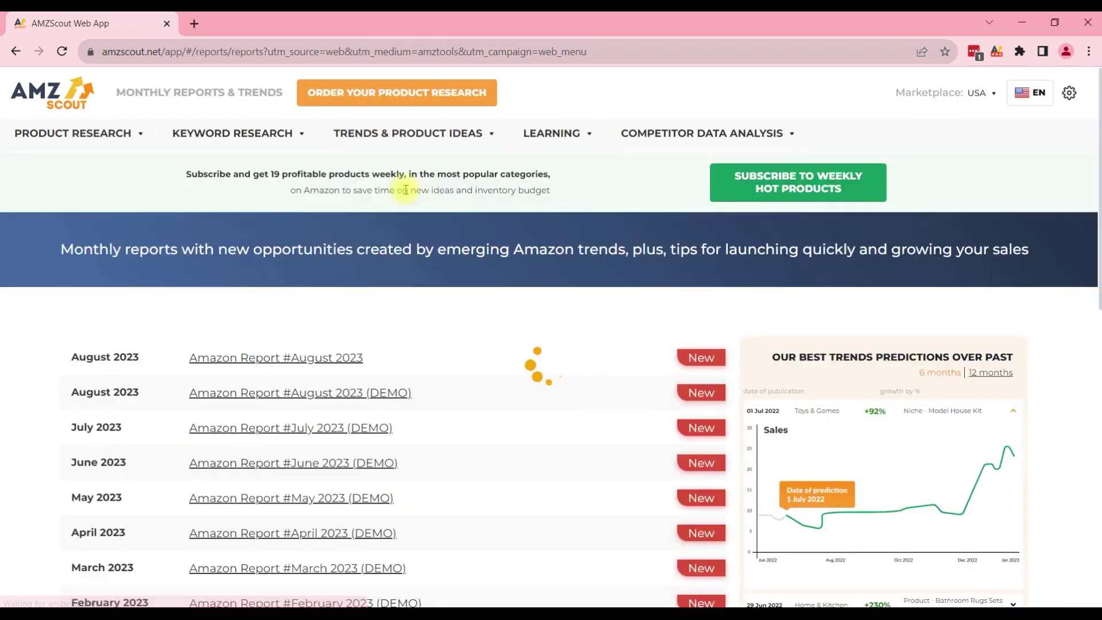
click(270, 337)
click(546, 381)
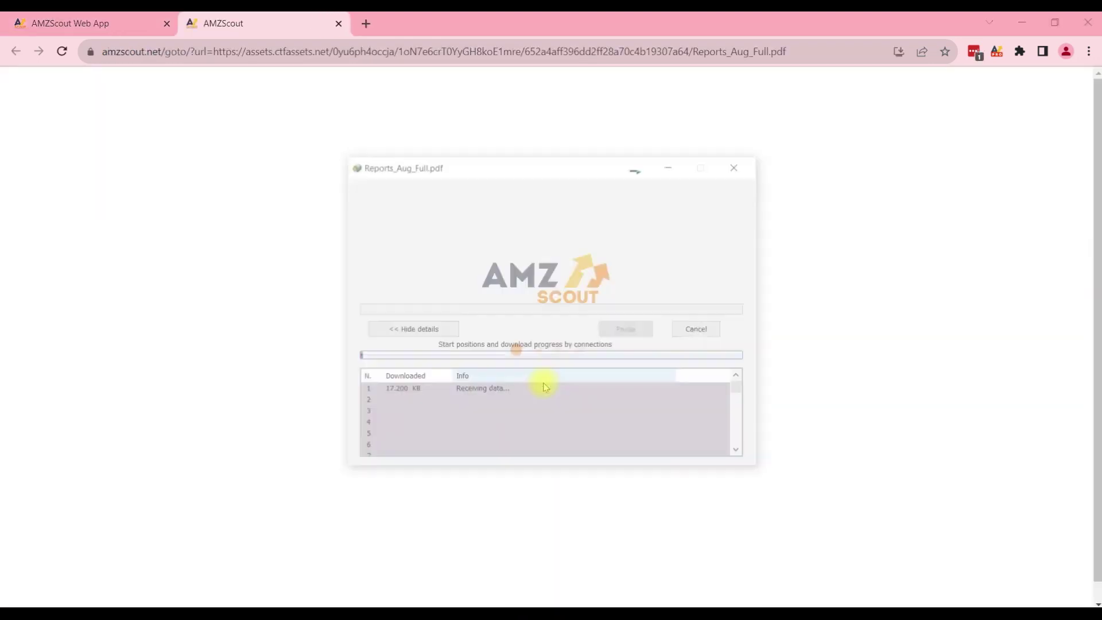
scroll(418, 275, down, 5)
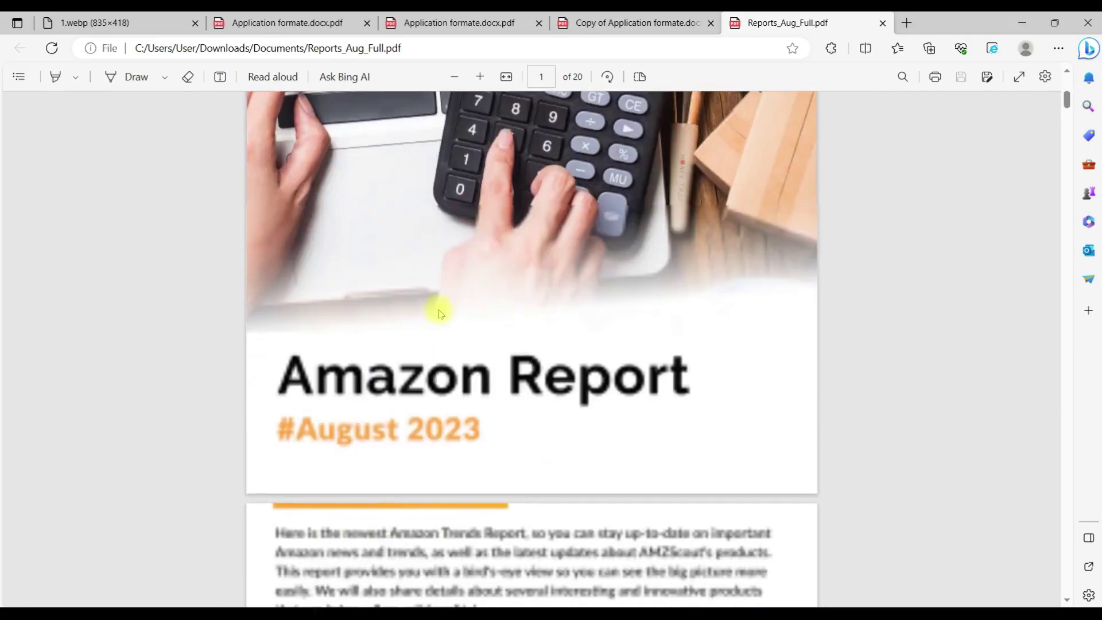
scroll(438, 313, down, 3)
scroll(468, 365, down, 2)
scroll(468, 369, down, 10)
scroll(628, 480, down, 2)
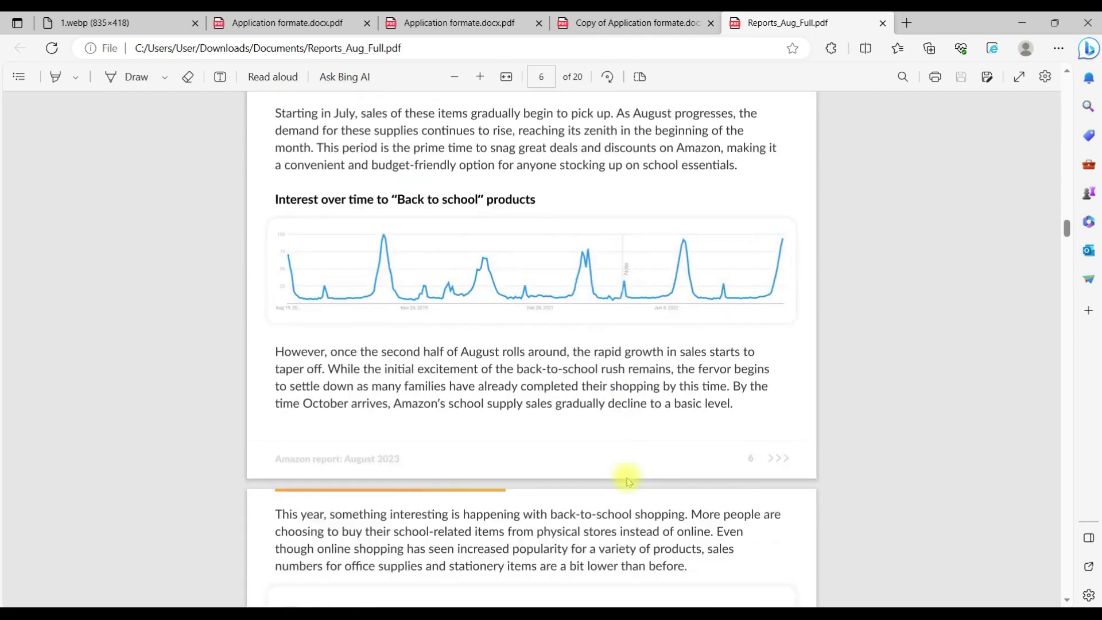
scroll(627, 479, down, 5)
scroll(628, 480, down, 4)
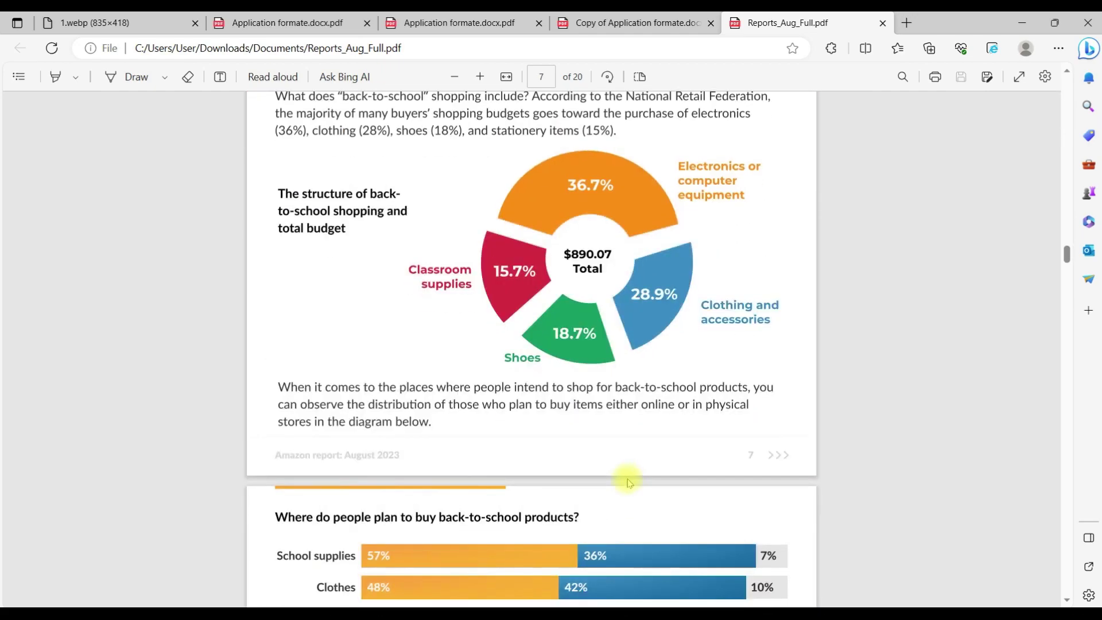
scroll(628, 480, down, 5)
scroll(627, 480, down, 5)
scroll(628, 480, down, 5)
scroll(628, 482, down, 5)
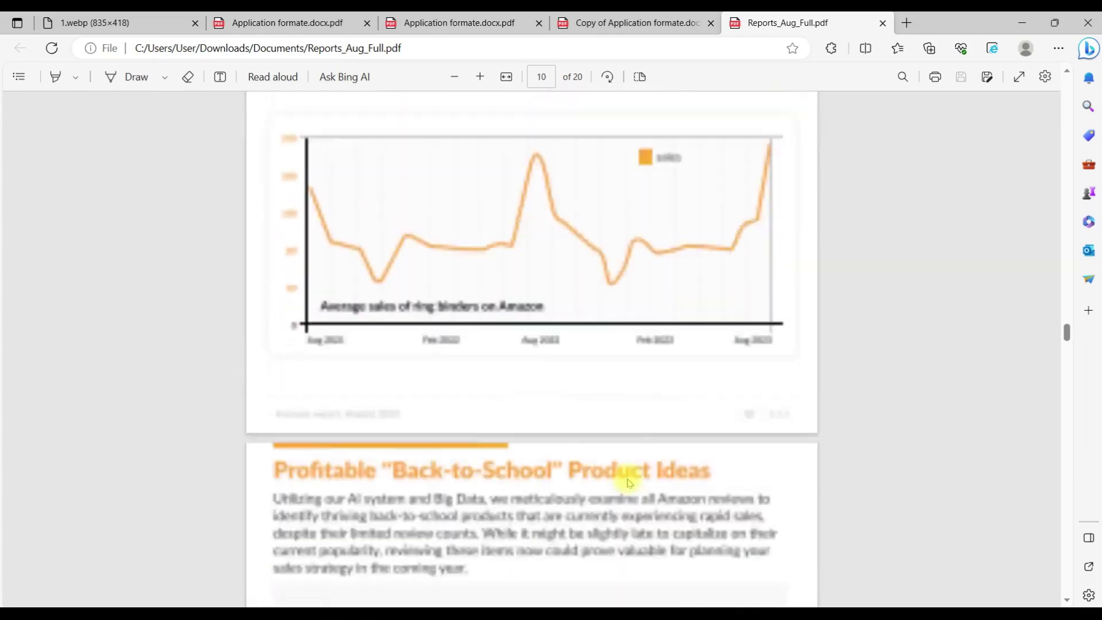
scroll(627, 479, down, 3)
scroll(627, 479, down, 5)
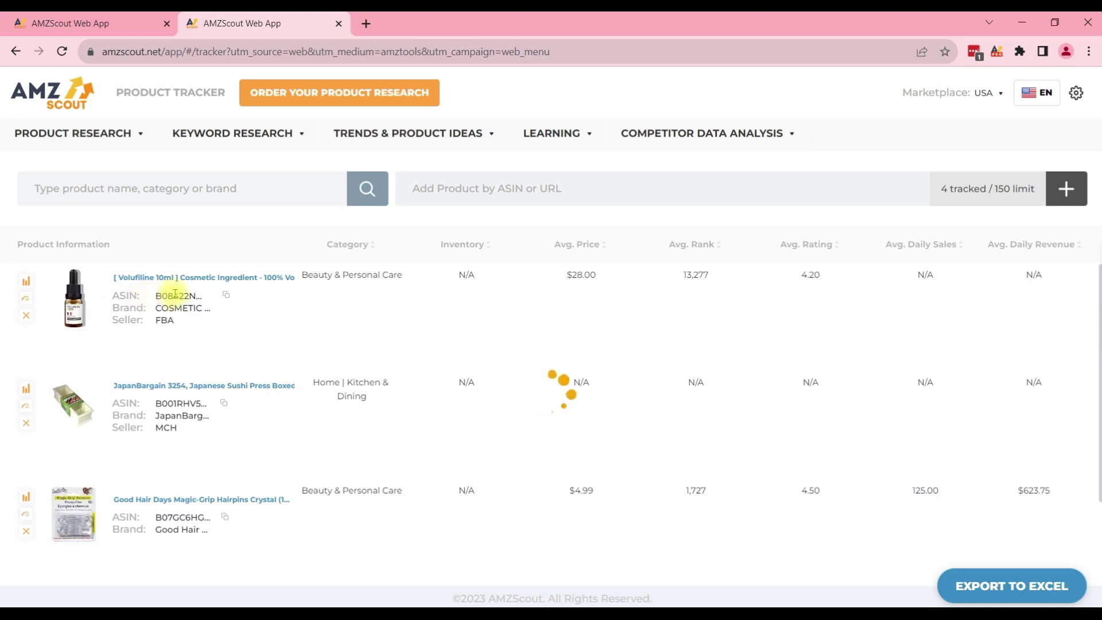
scroll(174, 293, down, 1)
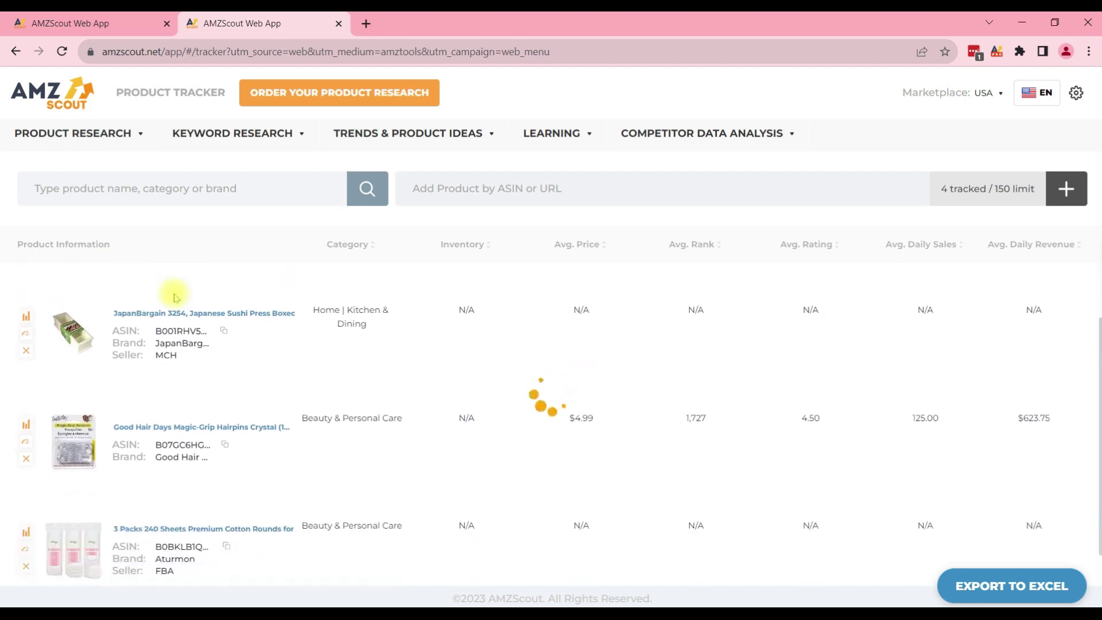
scroll(174, 294, down, 1)
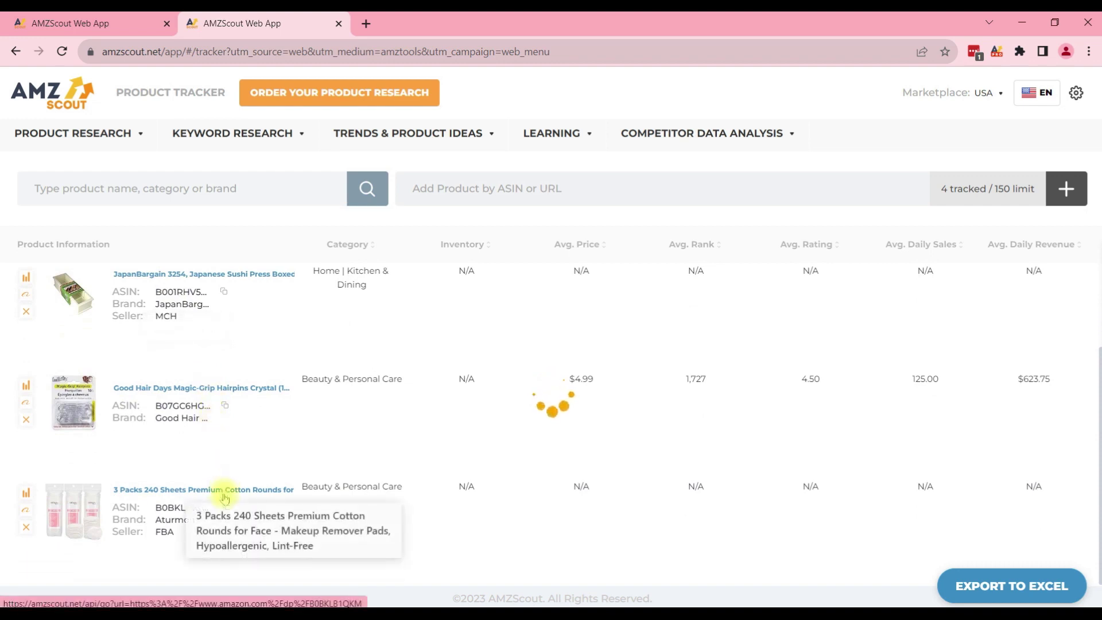
scroll(224, 498, up, 2)
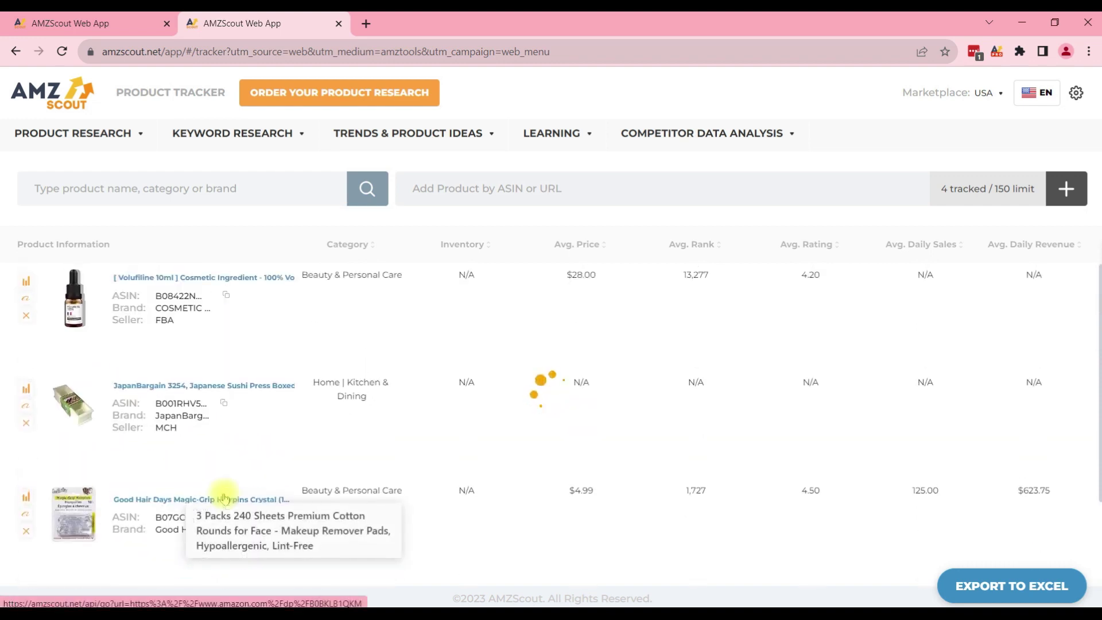
scroll(223, 497, down, 2)
scroll(223, 497, down, 1)
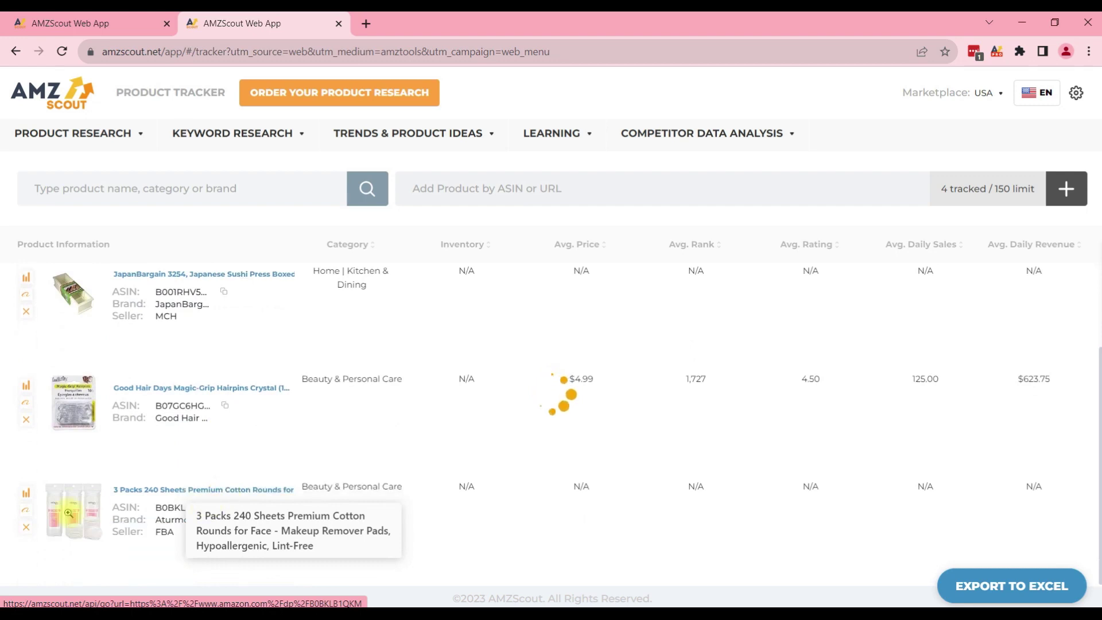
Open the 3-pack cotton rounds product to load Amazon's makeup remover pad results
click(106, 557)
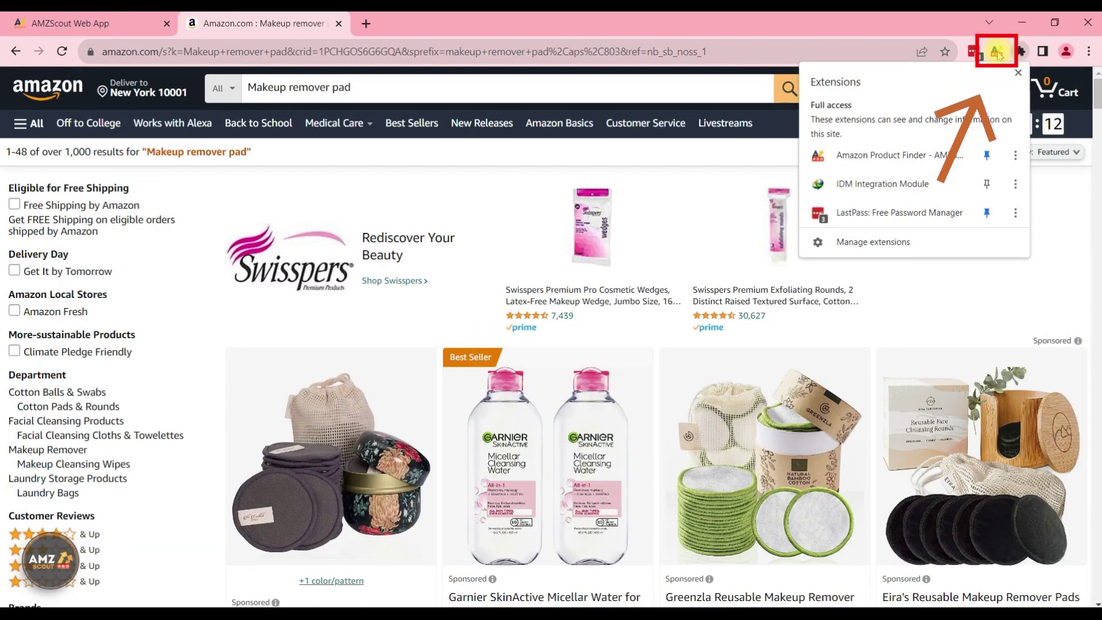
Analyze the makeup remover pad results in Pro Extension, reviewing Trends and Niche Keywords
click(995, 52)
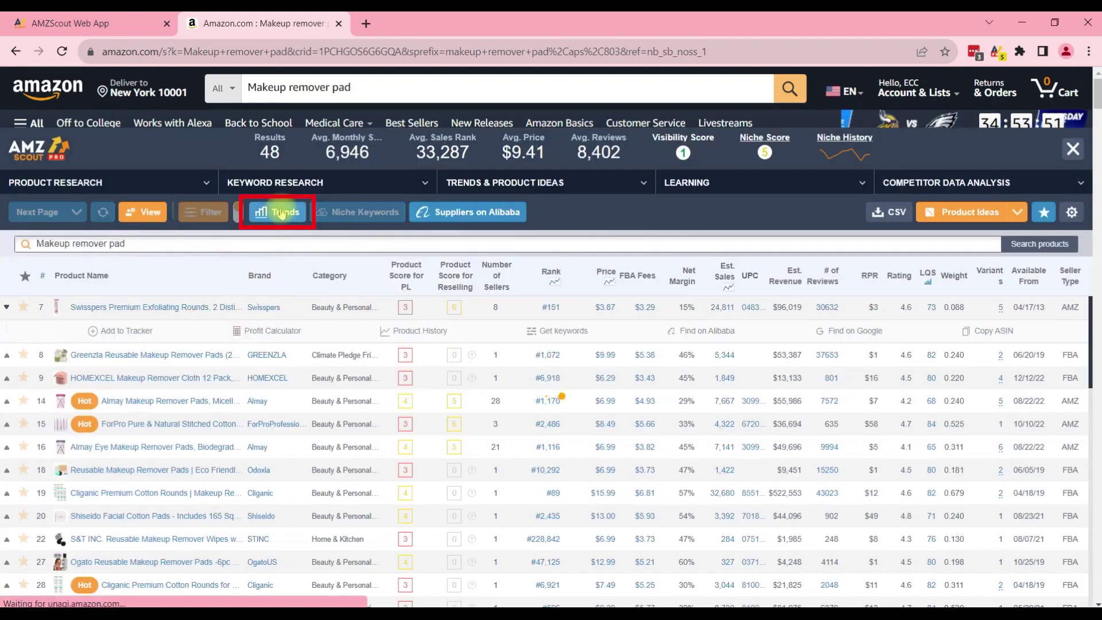
click(280, 214)
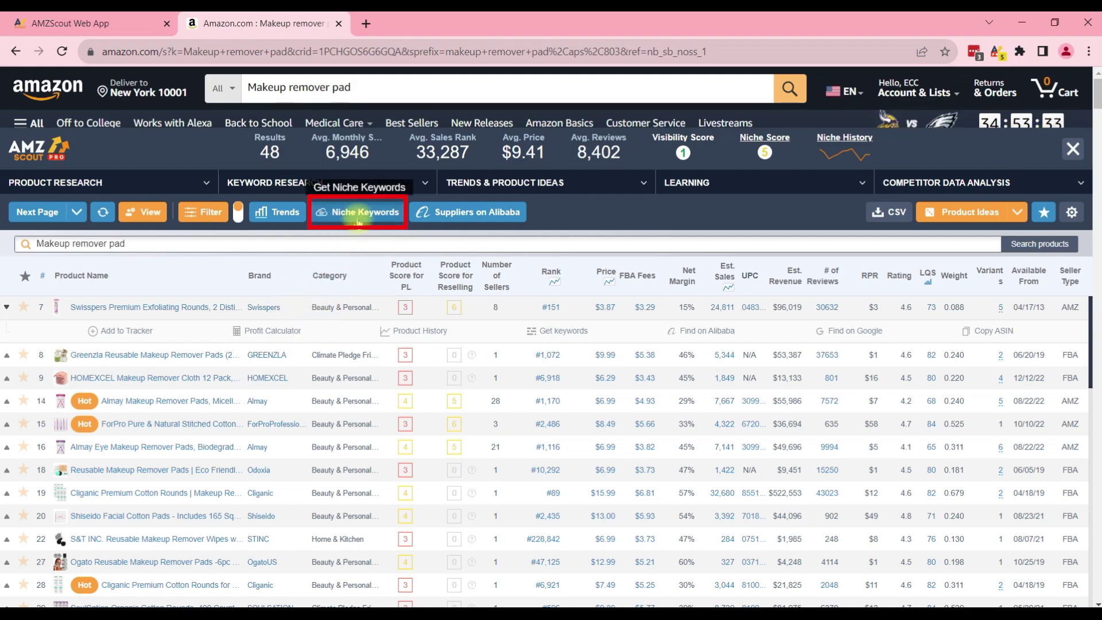
click(357, 220)
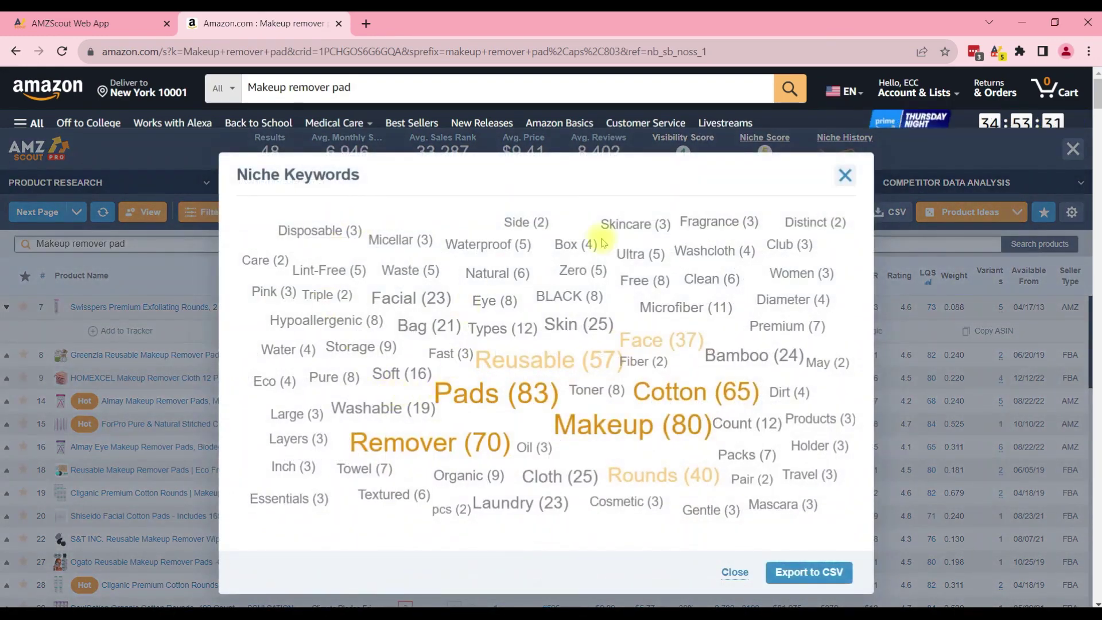
click(735, 571)
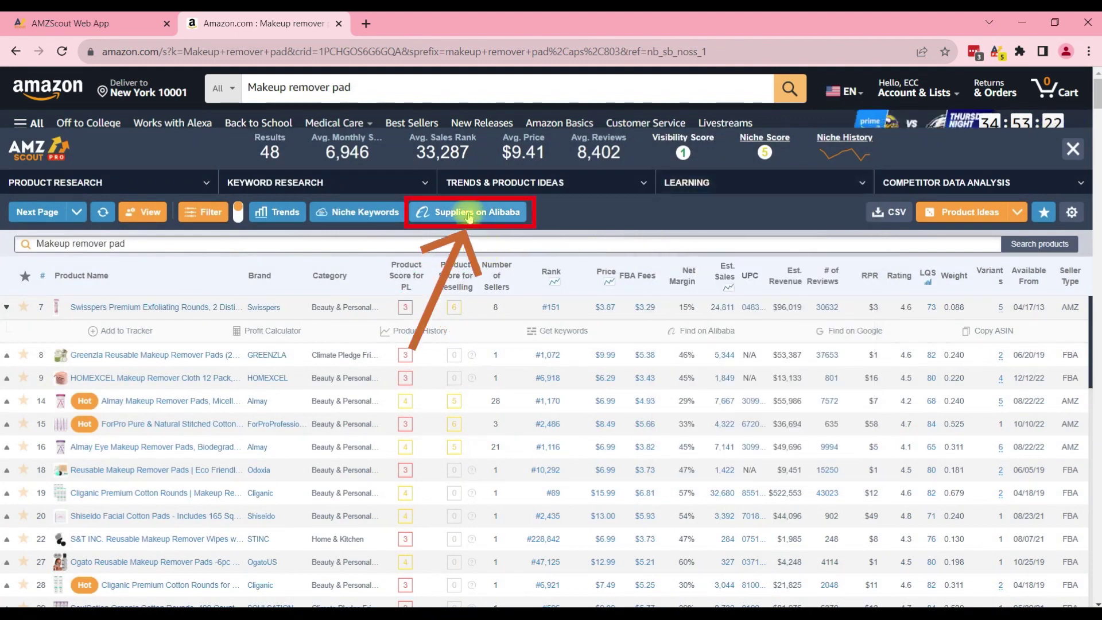
click(468, 215)
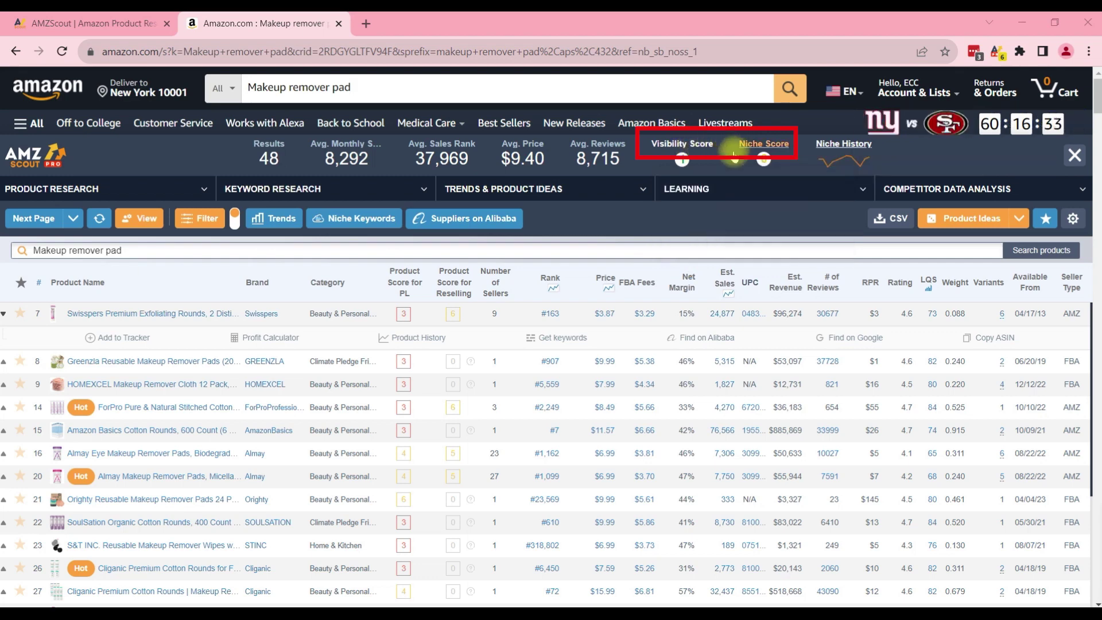
click(763, 151)
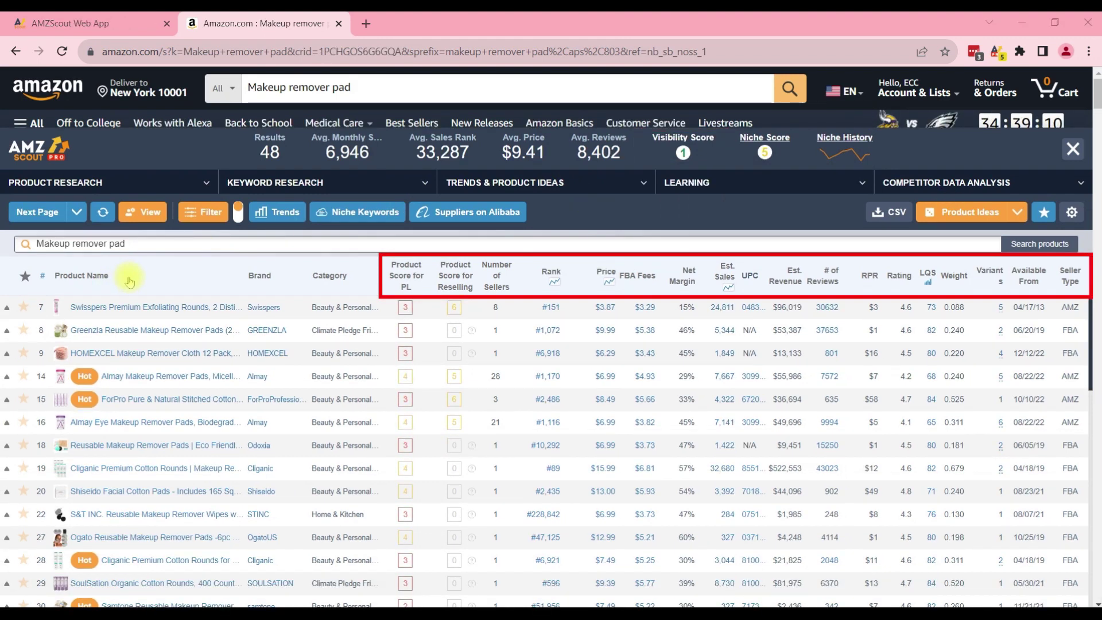
click(144, 307)
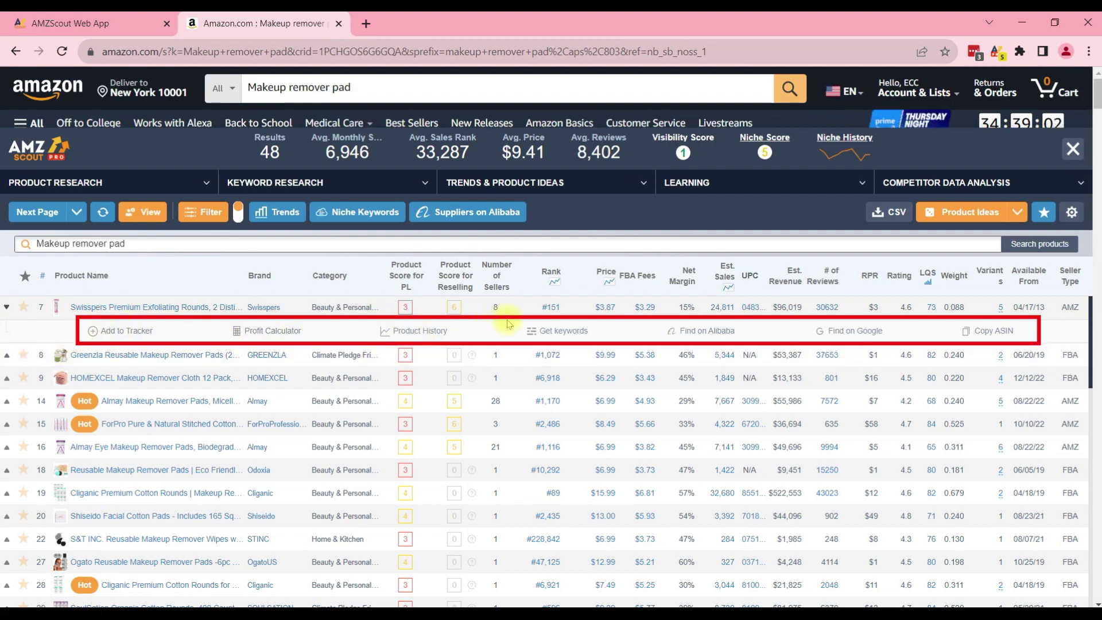
Open the profit calculator for the Swisspers exfoliating rounds
click(262, 330)
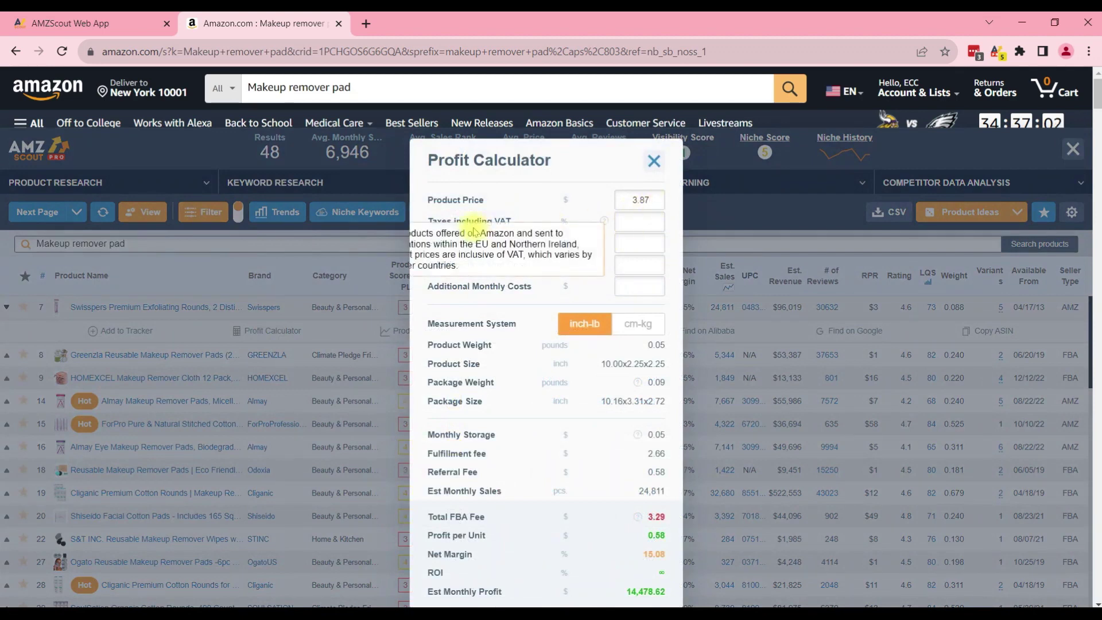
scroll(640, 504, down, 2)
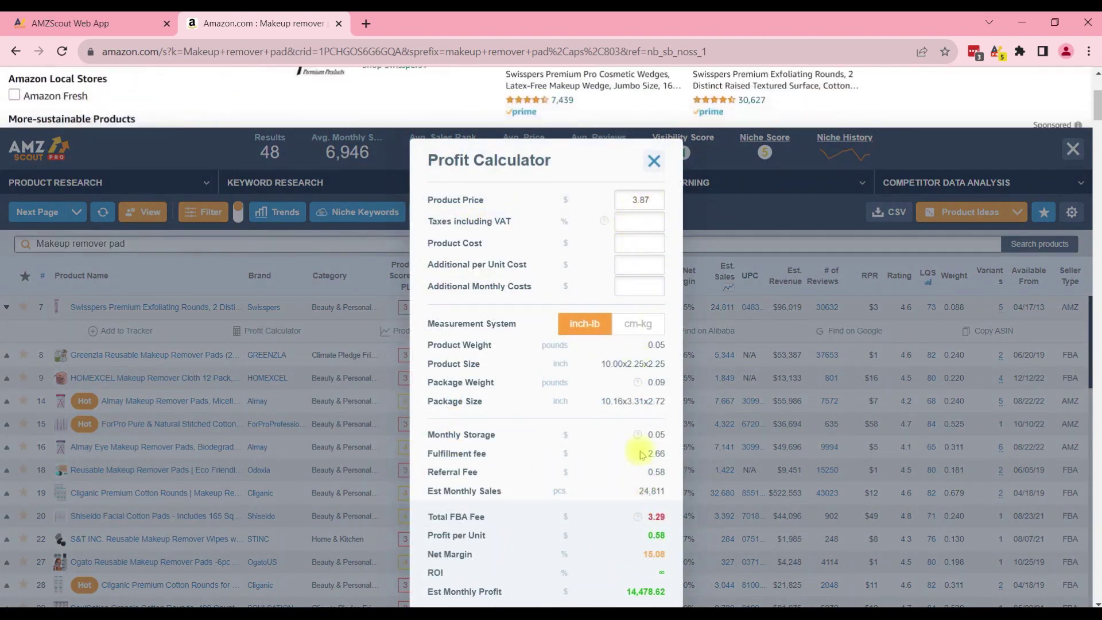